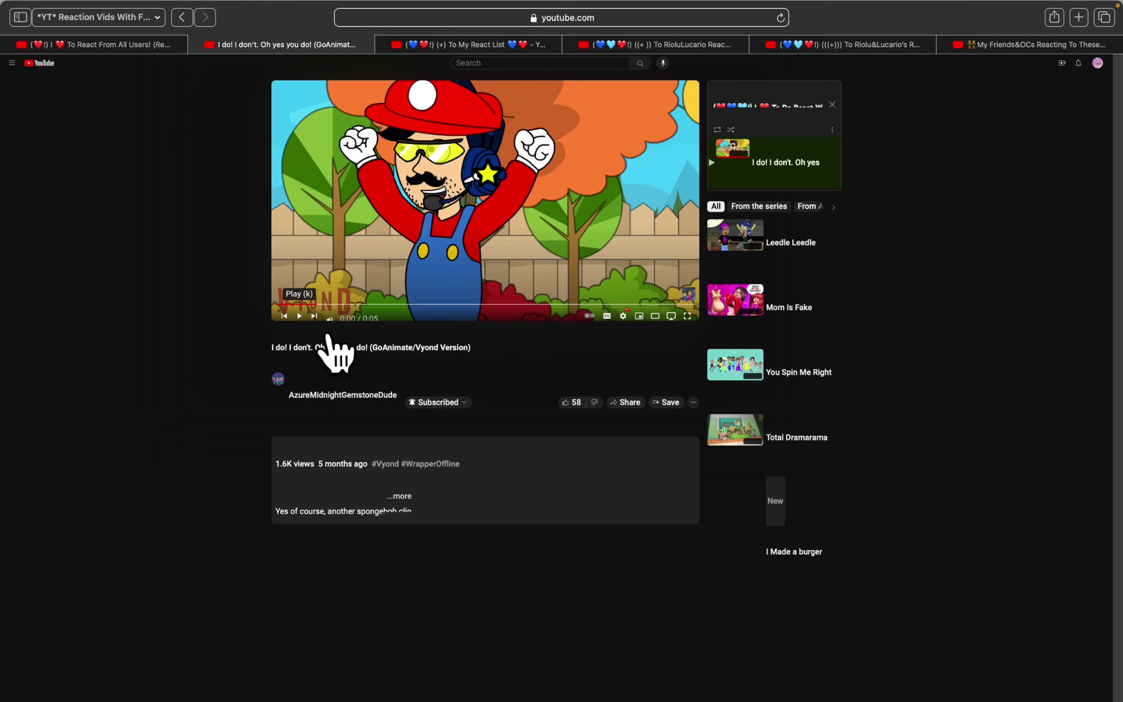
Step: Rewind the Vyond video five seconds back to its start
key(Left)
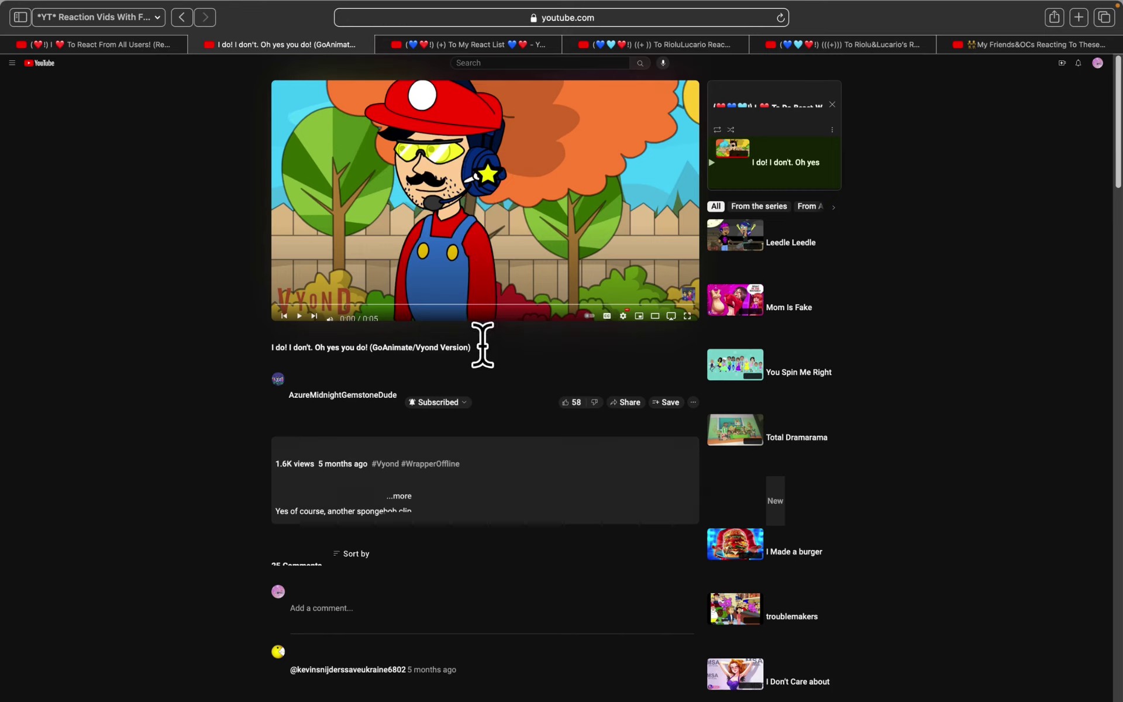
Step: Select the full 'I do! I don't. Oh yes you do!' title, then deselect it
triple_click(482, 345)
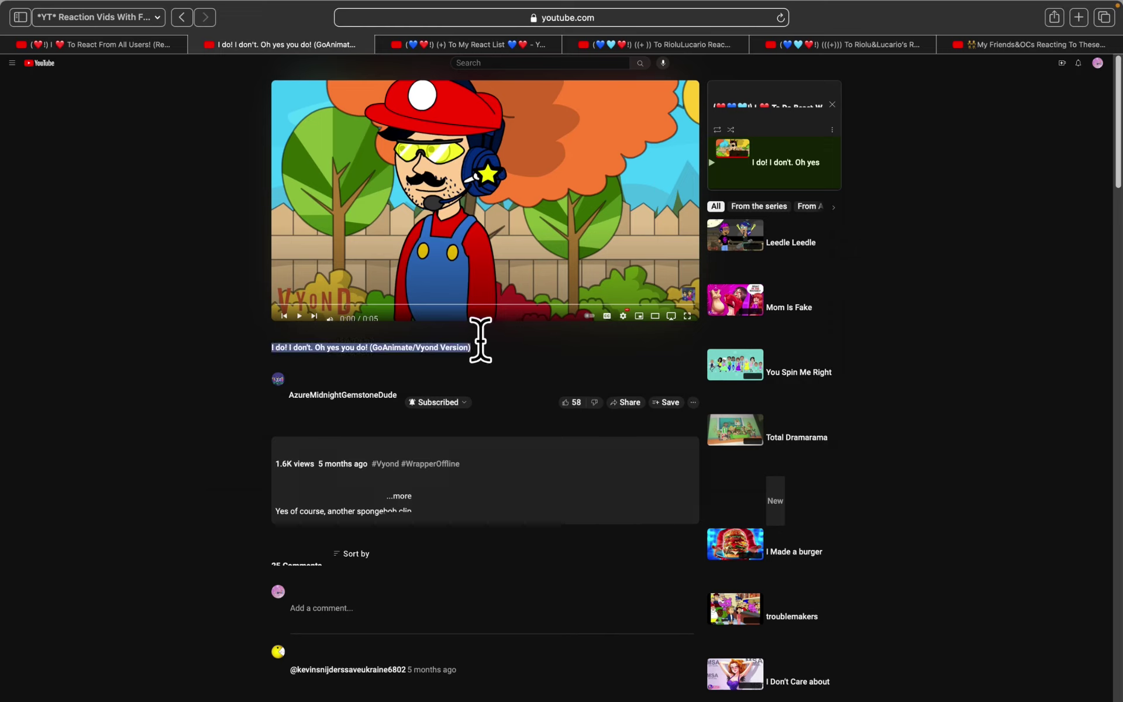
click(490, 347)
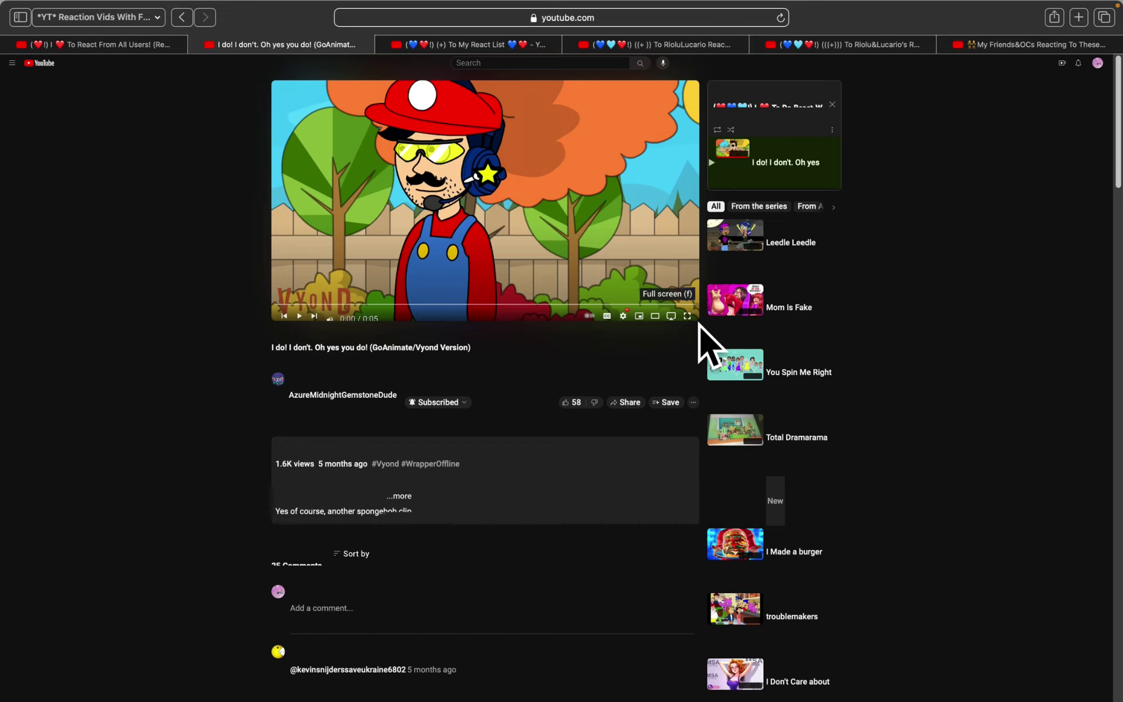
Step: Play the 5-second Vyond video fullscreen from 0:00 until it ends
click(687, 316)
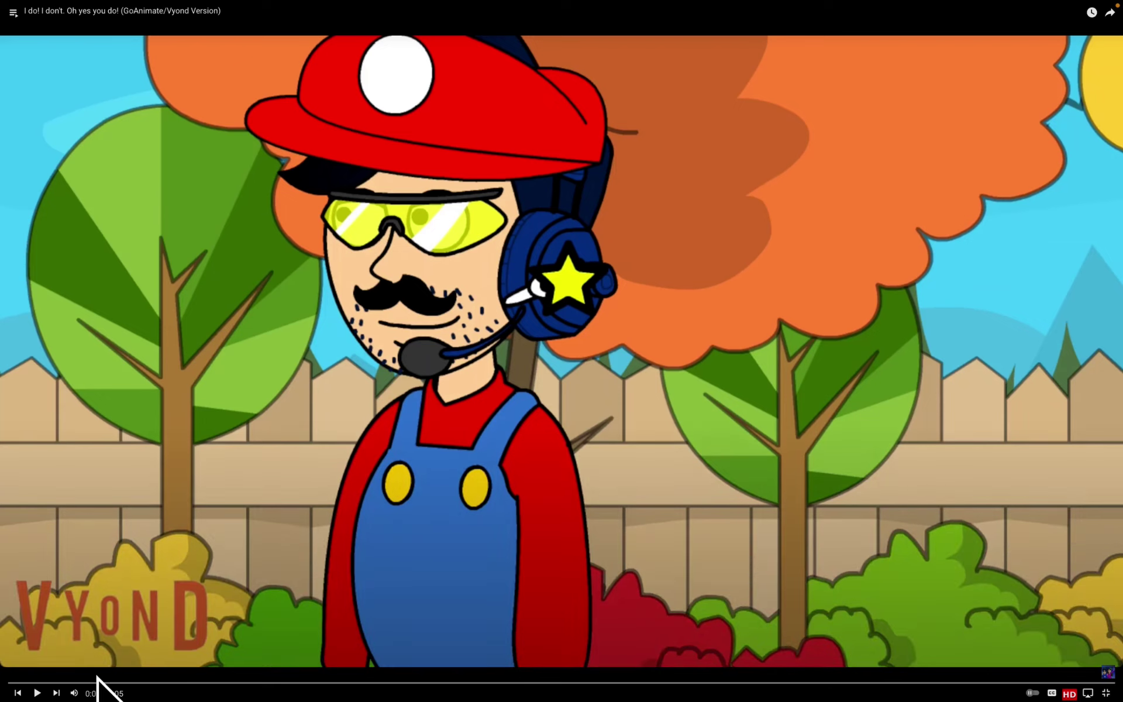
drag(98, 682, 66, 700)
click(37, 693)
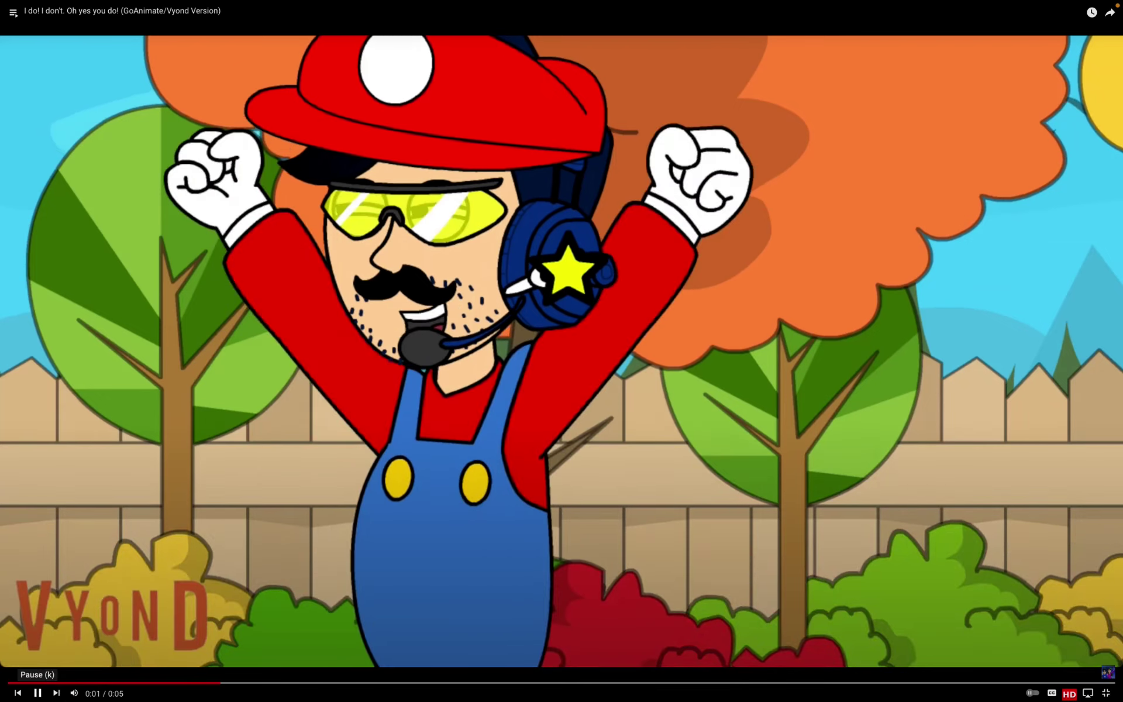